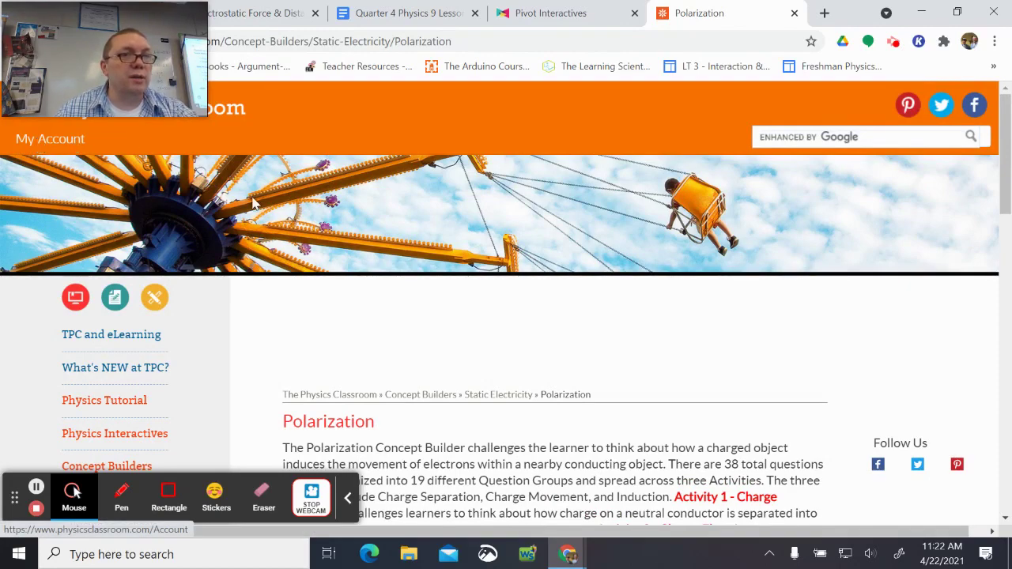
Review the Polarization page's introduction and launch its Concept Builder
{"action": "scroll", "coordinate": [366, 323], "scroll_direction": "down", "scroll_amount": 6}
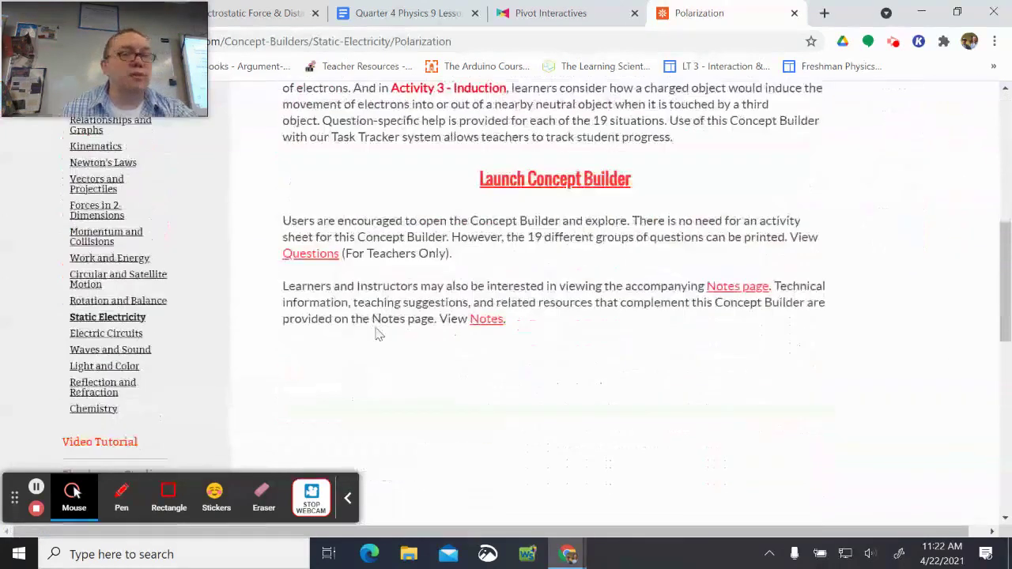
{"action": "scroll", "coordinate": [377, 330], "scroll_direction": "down", "scroll_amount": 1}
{"action": "scroll", "coordinate": [576, 282], "scroll_direction": "up", "scroll_amount": 3}
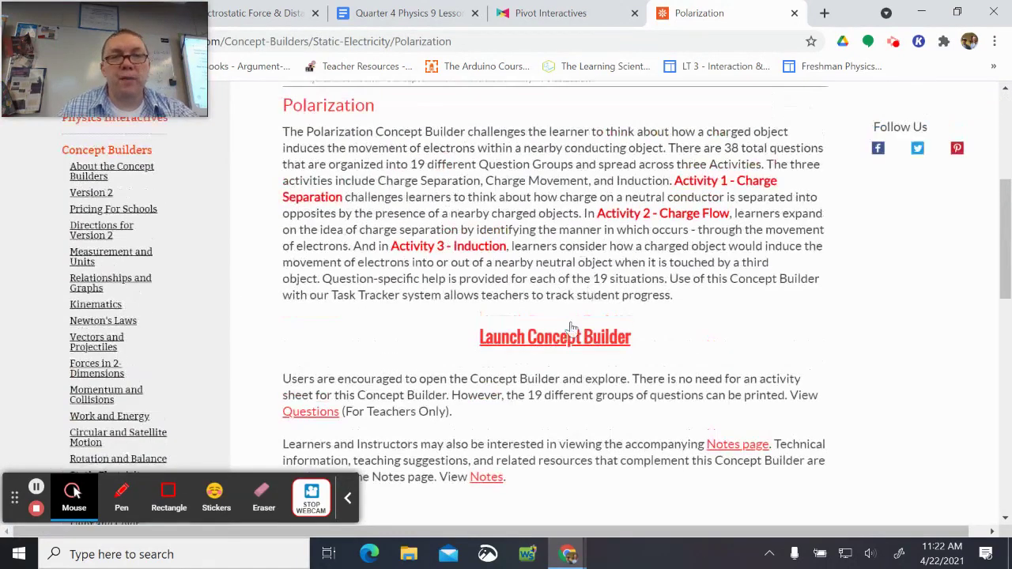
{"action": "scroll", "coordinate": [524, 273], "scroll_direction": "up", "scroll_amount": 3}
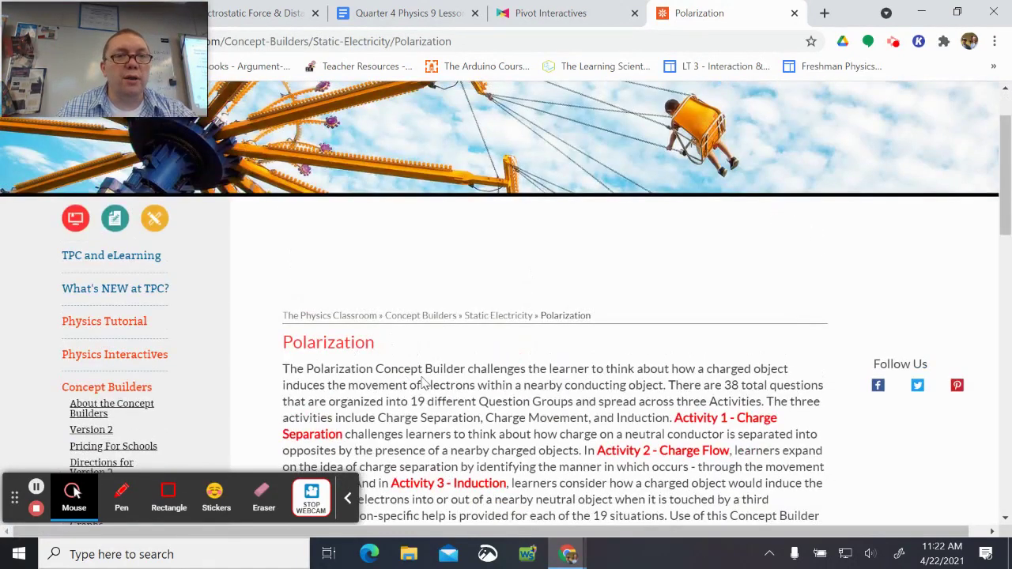
{"action": "scroll", "coordinate": [452, 381], "scroll_direction": "down", "scroll_amount": 3}
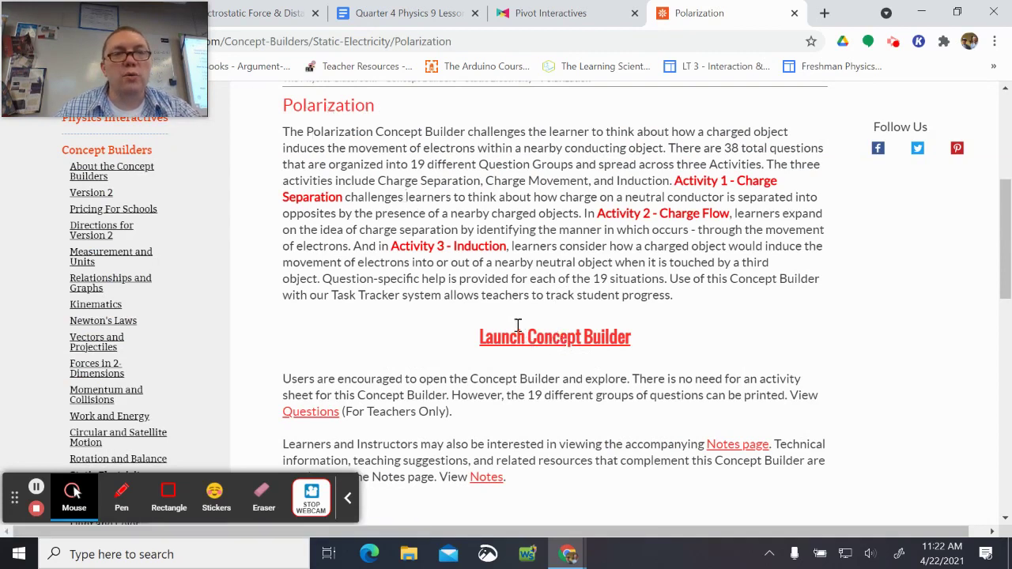
{"action": "left_click", "coordinate": [548, 343]}
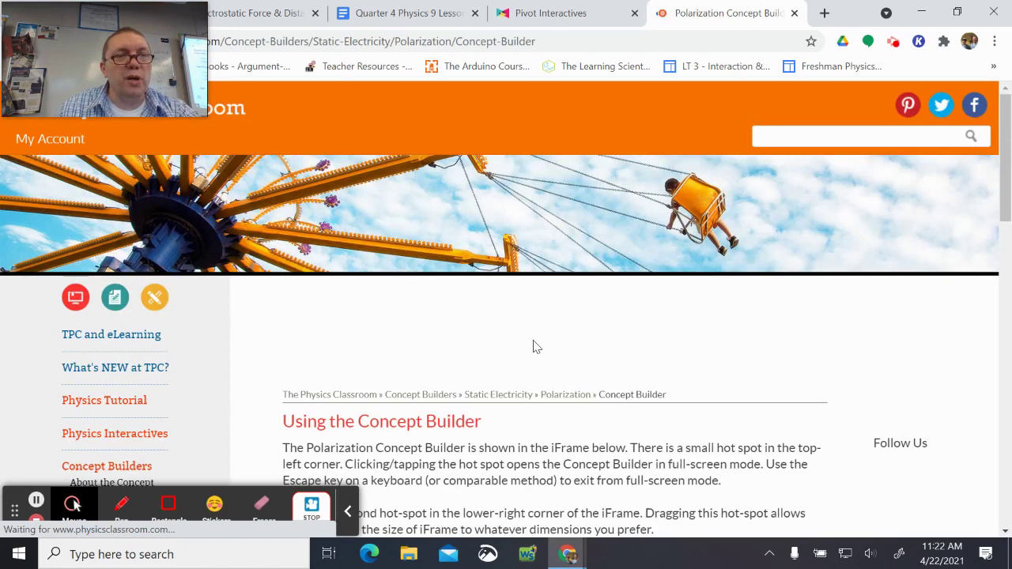
Start the embedded Polarization Concept Builder with the account already logged in
{"action": "scroll", "coordinate": [535, 354], "scroll_direction": "down", "scroll_amount": 2}
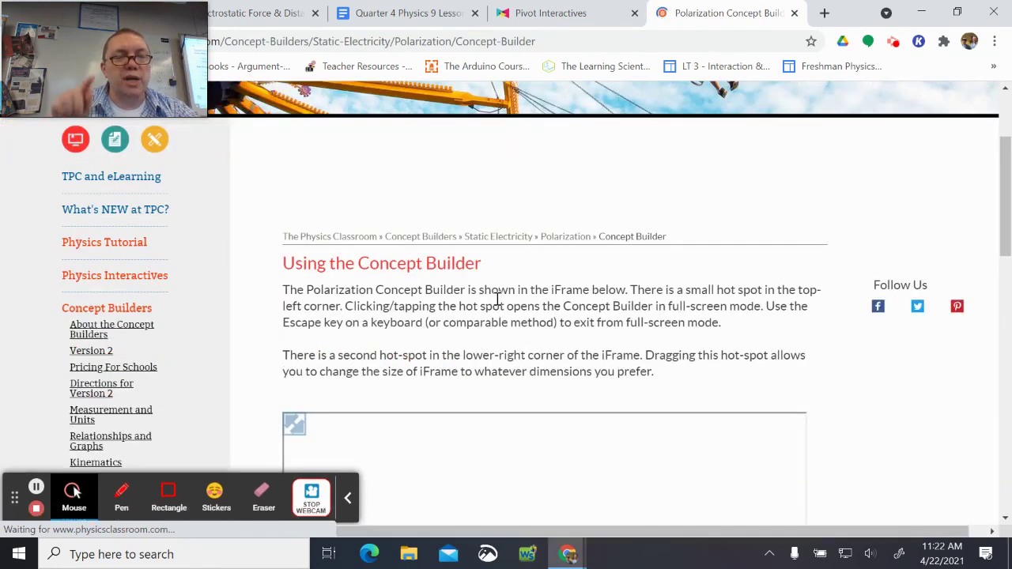
{"action": "scroll", "coordinate": [498, 301], "scroll_direction": "down", "scroll_amount": 2}
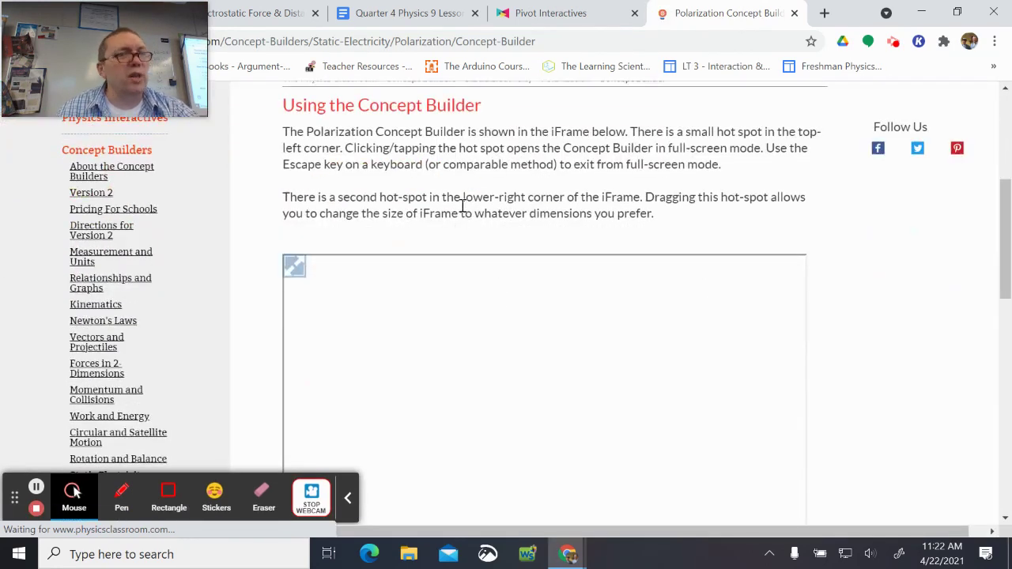
{"action": "scroll", "coordinate": [463, 206], "scroll_direction": "down", "scroll_amount": 2}
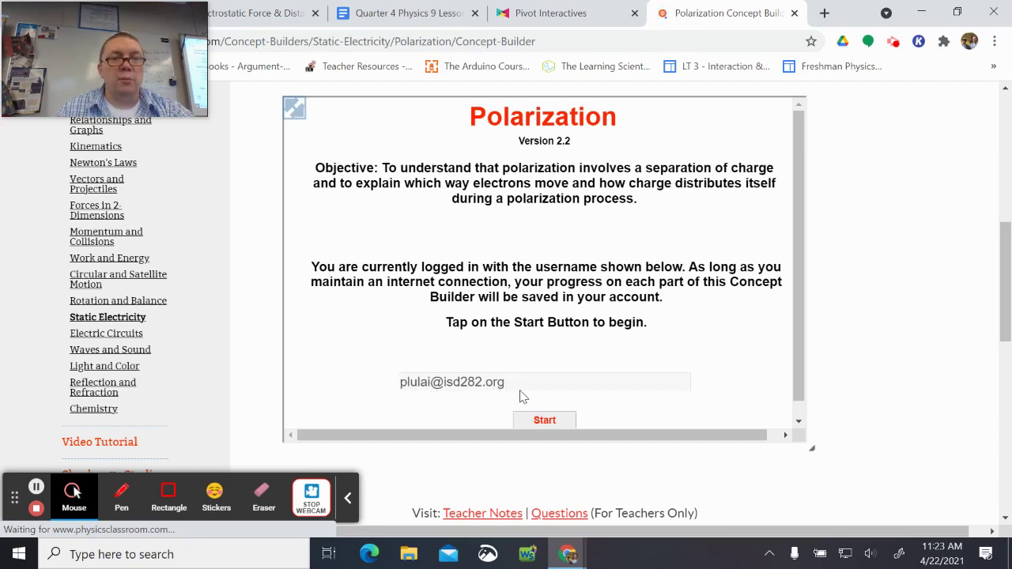
{"action": "left_click_drag", "start_coordinate": [480, 381], "coordinate": [403, 386]}
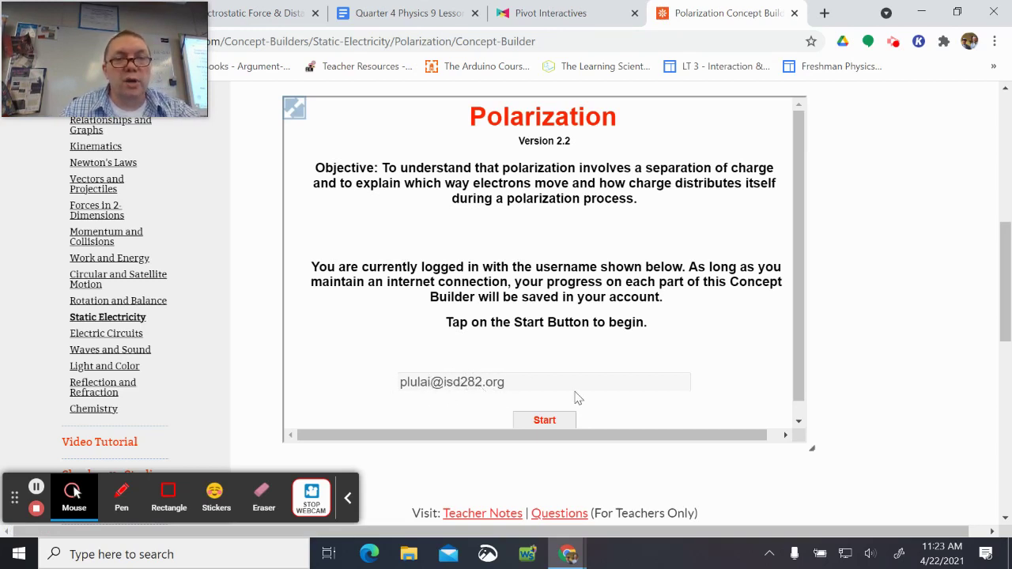
{"action": "left_click", "coordinate": [544, 426]}
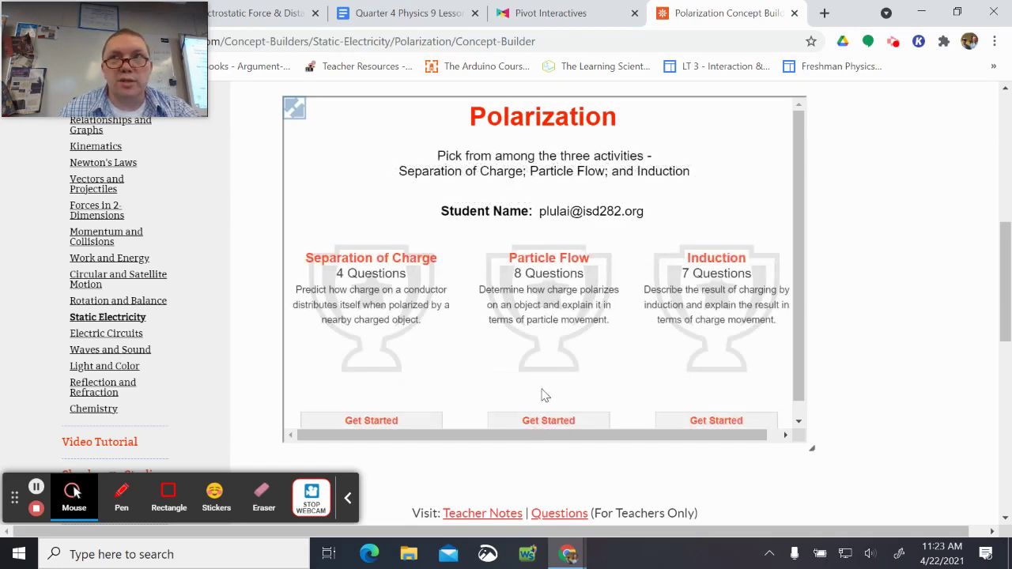
Start the Separation of Charge activity and show its first question in full screen
{"action": "scroll", "coordinate": [518, 339], "scroll_direction": "down", "scroll_amount": 1}
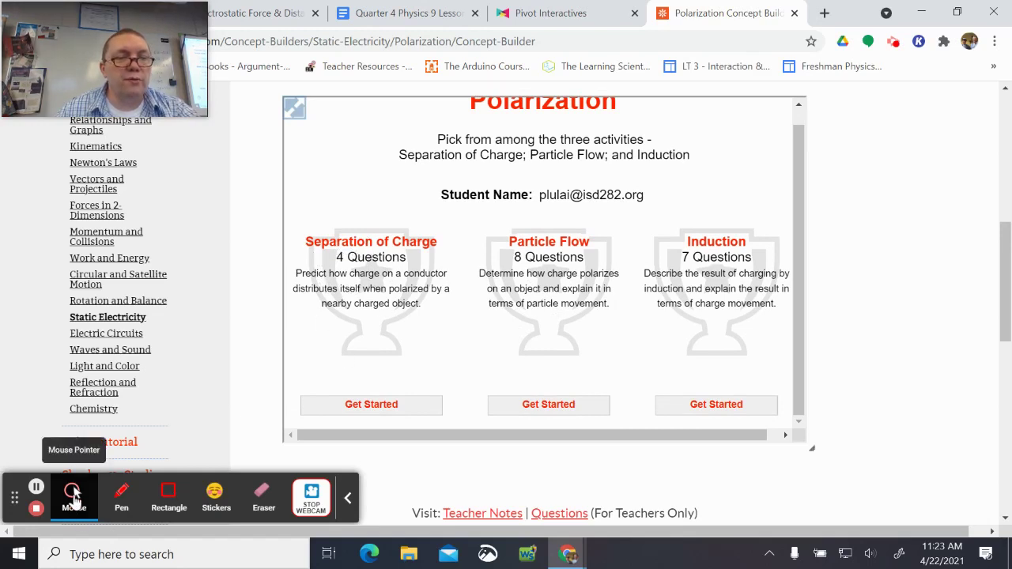
{"action": "left_click", "coordinate": [73, 494]}
{"action": "left_click", "coordinate": [371, 251]}
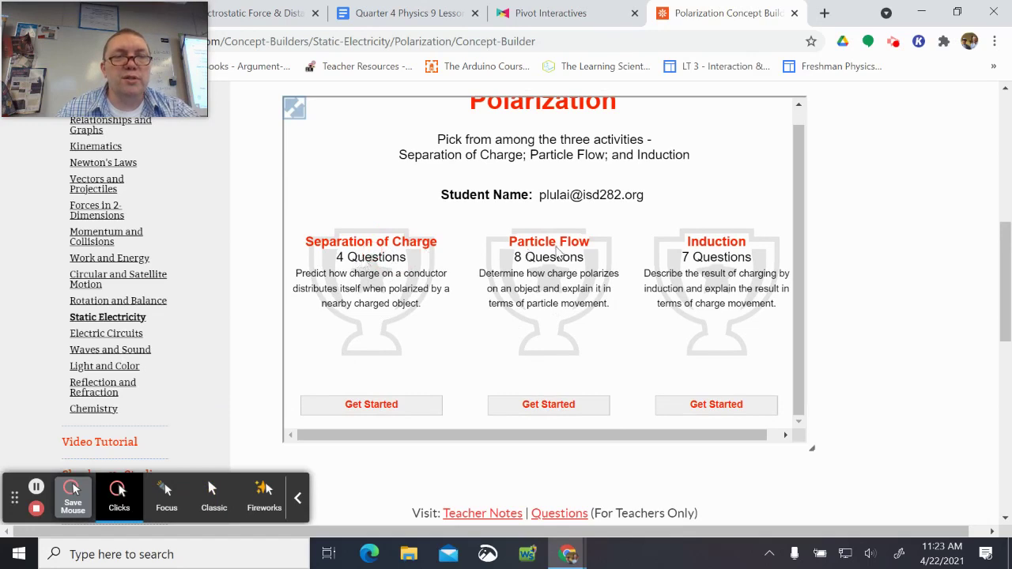
{"action": "left_click", "coordinate": [557, 251]}
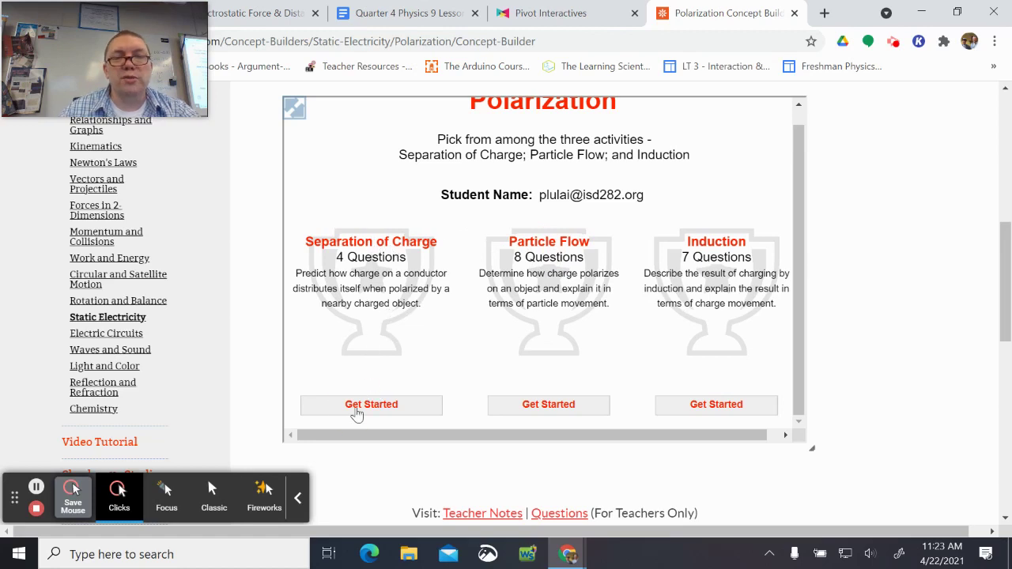
{"action": "left_click", "coordinate": [358, 409]}
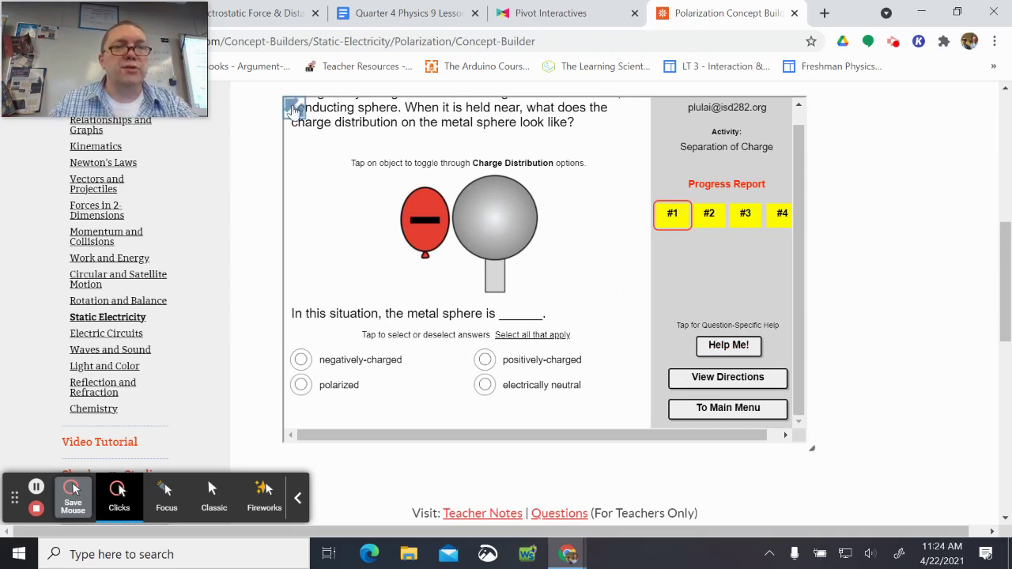
{"action": "left_click", "coordinate": [293, 107]}
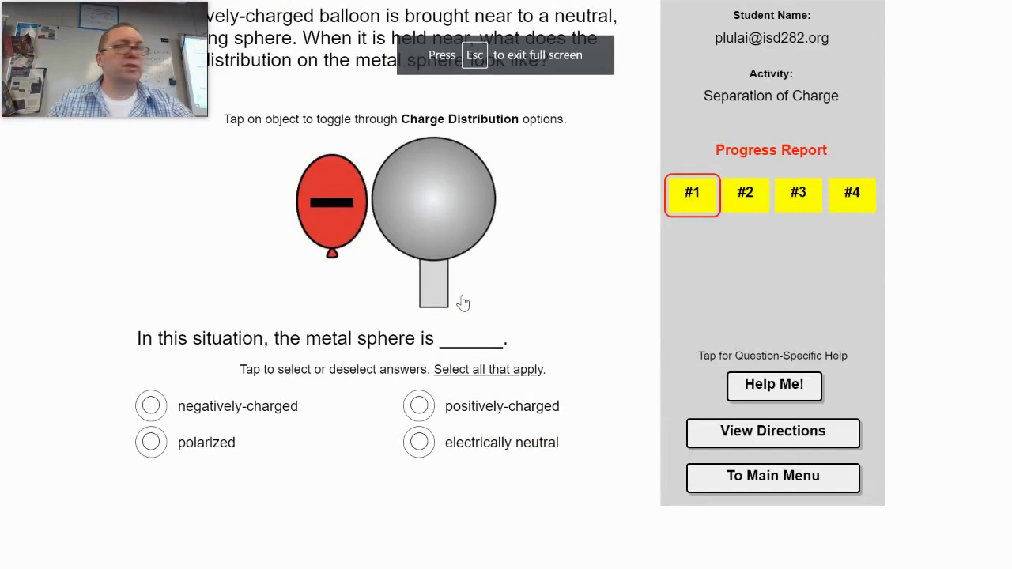
{"action": "left_click_drag", "start_coordinate": [154, 77], "coordinate": [160, 215]}
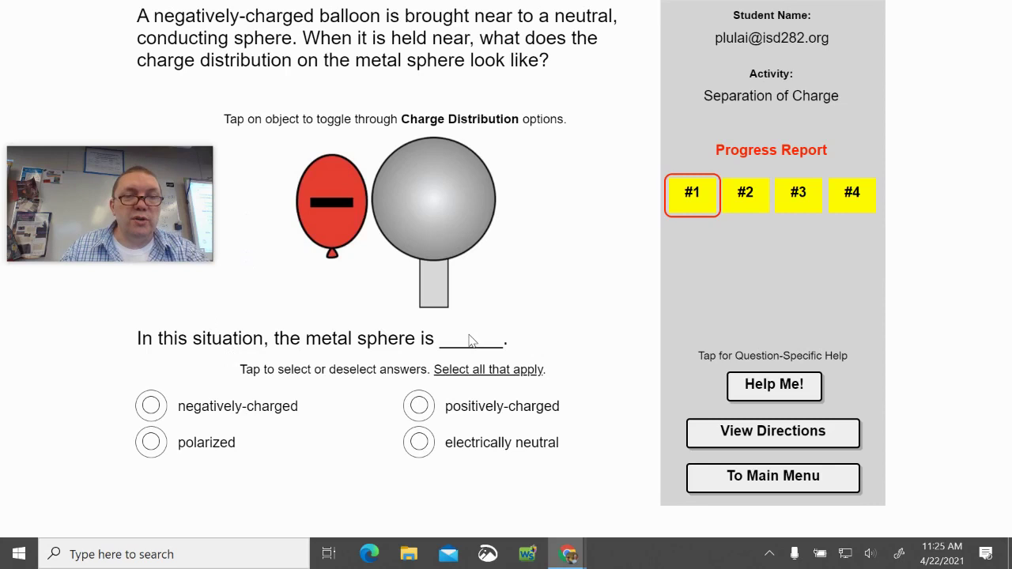
For question 1, select electrically neutral and set the metal sphere's charge distribution to positives beside the balloon and negatives on the far side
{"action": "left_click", "coordinate": [419, 443]}
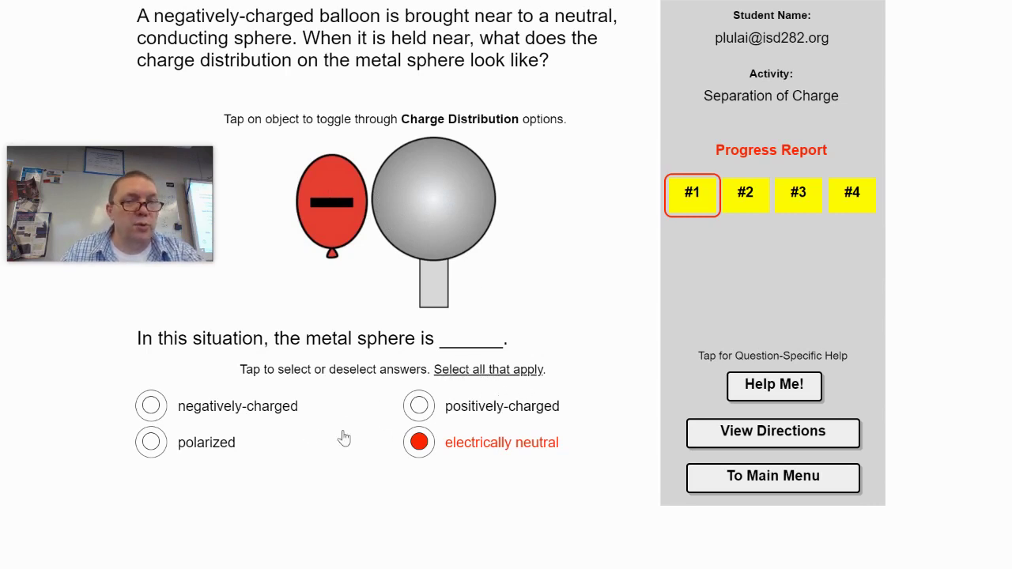
{"action": "left_click", "coordinate": [431, 206]}
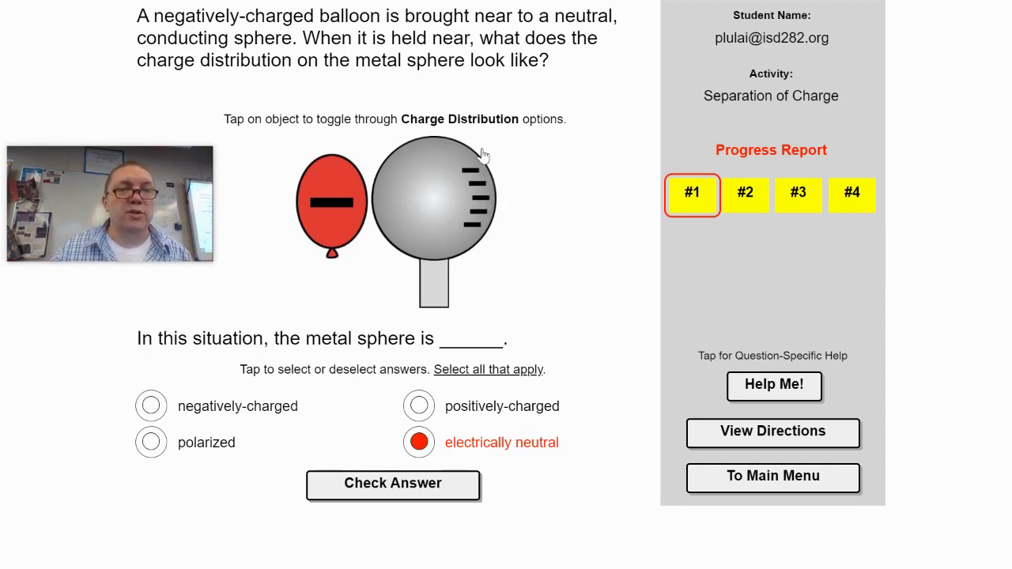
{"action": "left_click", "coordinate": [424, 197]}
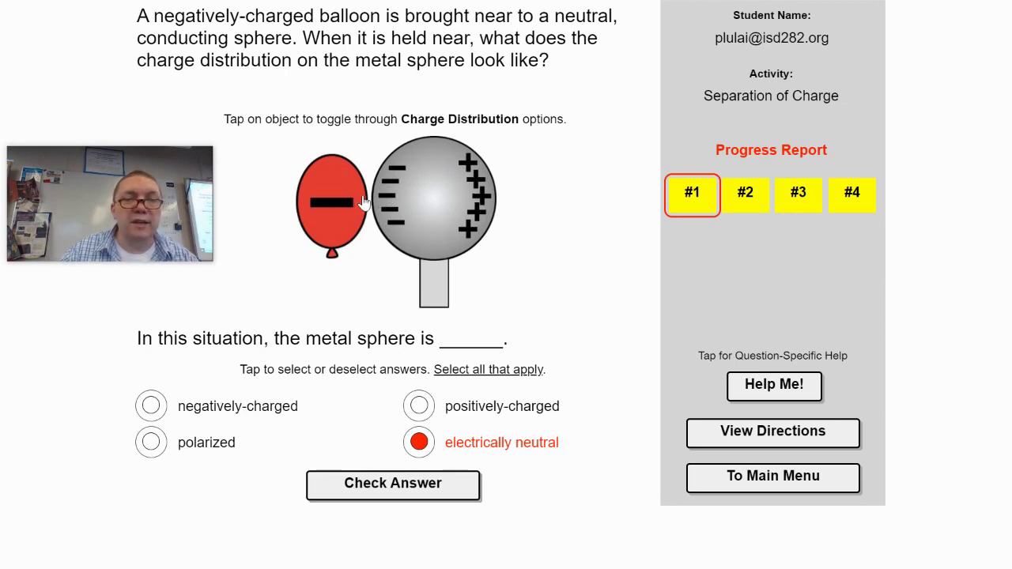
{"action": "left_click", "coordinate": [427, 206]}
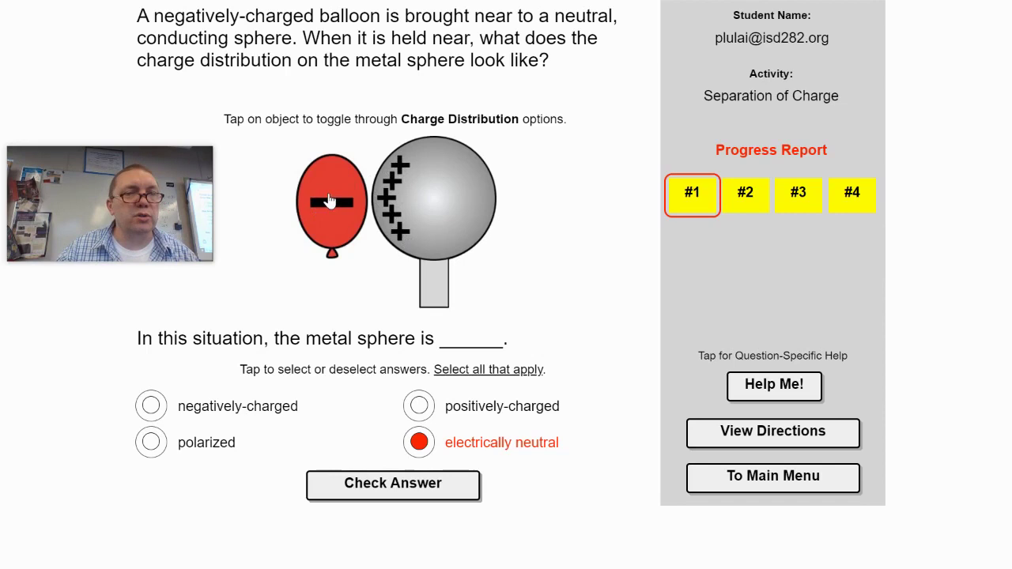
{"action": "left_click", "coordinate": [426, 212]}
{"action": "left_click", "coordinate": [426, 211]}
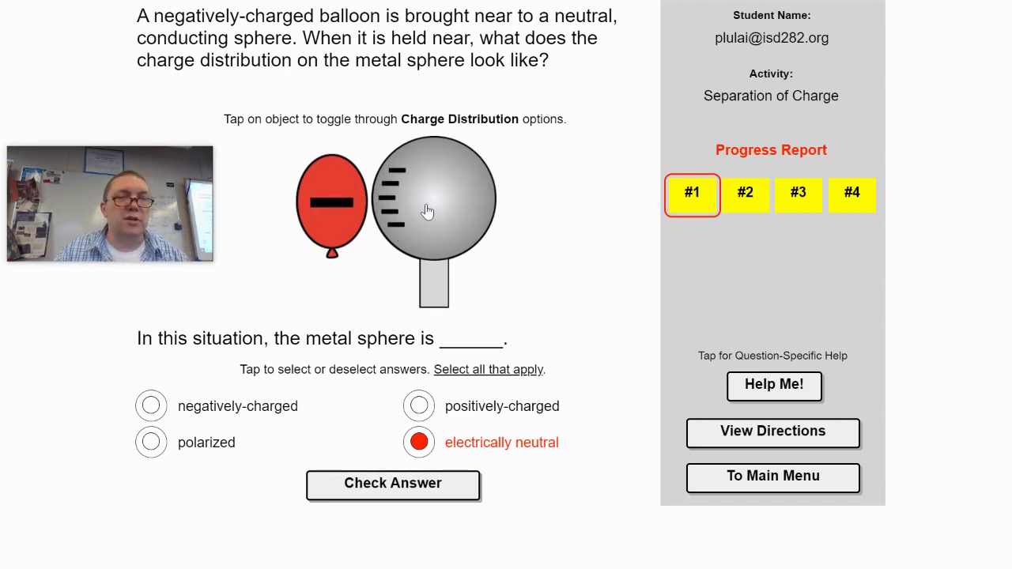
{"action": "left_click", "coordinate": [426, 211]}
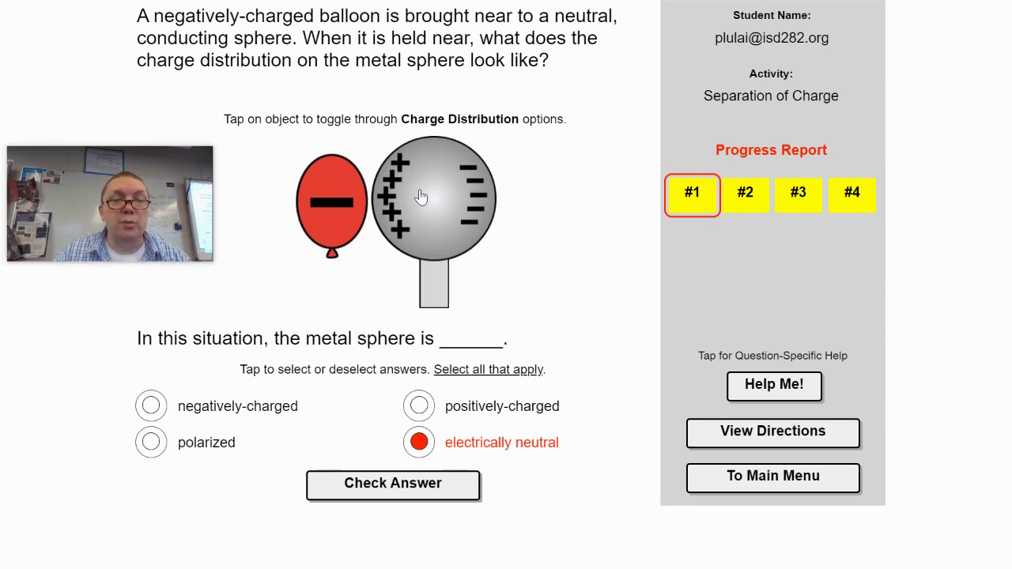
Add polarized as an answer for the metal sphere, check the answer and continue to question 2
{"action": "left_click", "coordinate": [151, 448]}
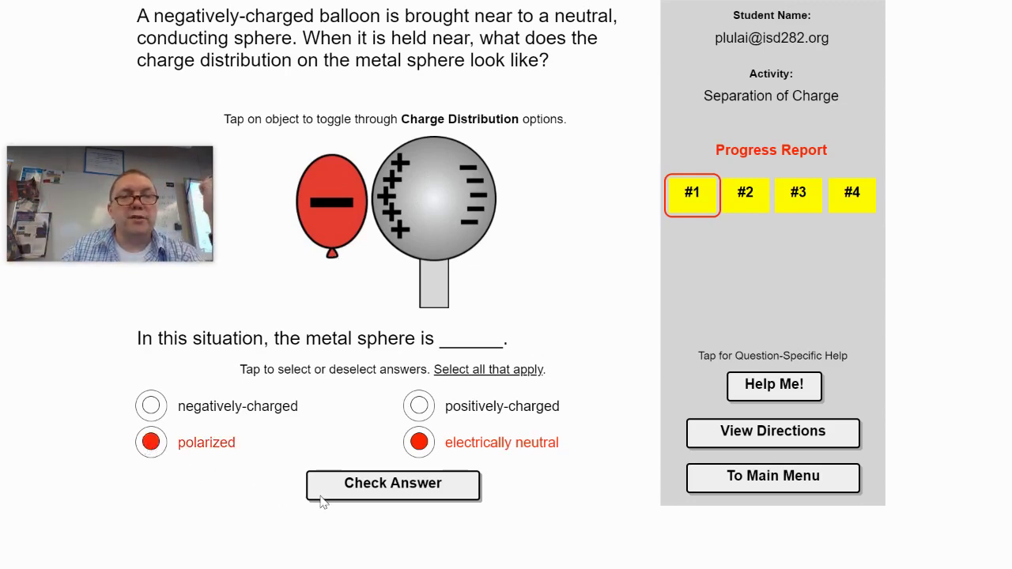
{"action": "left_click", "coordinate": [376, 494]}
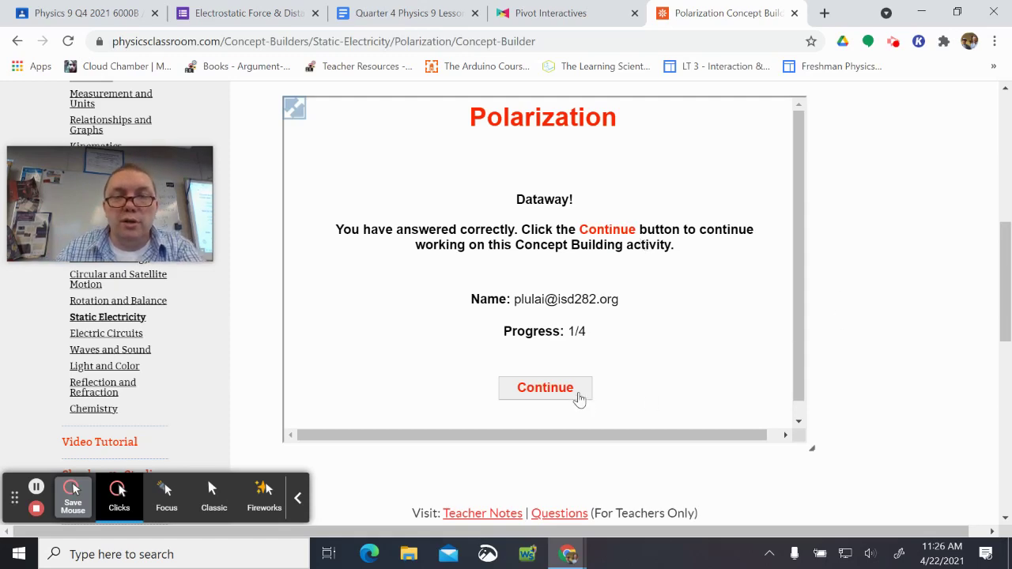
{"action": "left_click", "coordinate": [575, 390]}
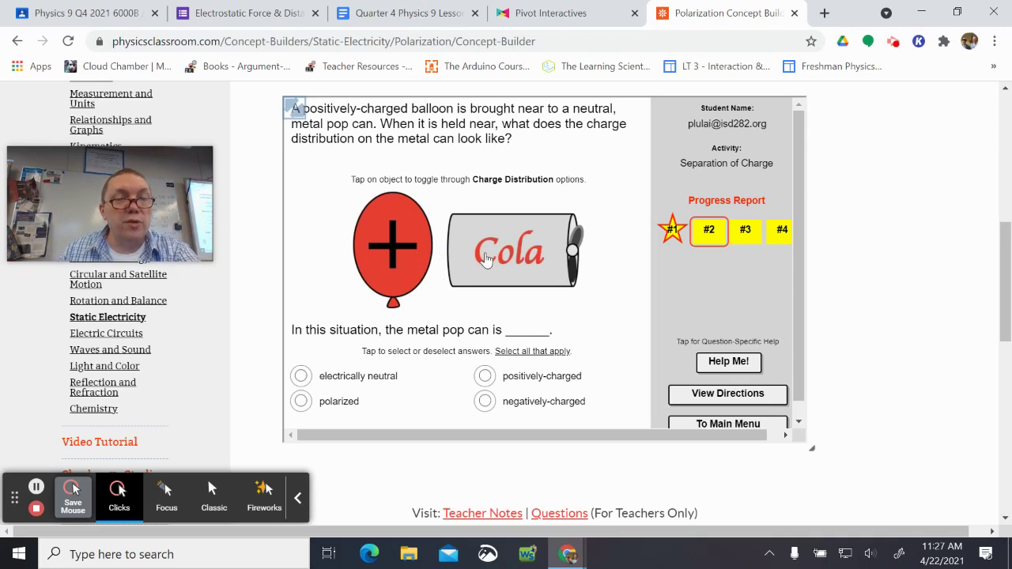
Set the Cola can's charge distribution to negatives beside the balloon and positives at the far end
{"action": "left_click", "coordinate": [488, 258]}
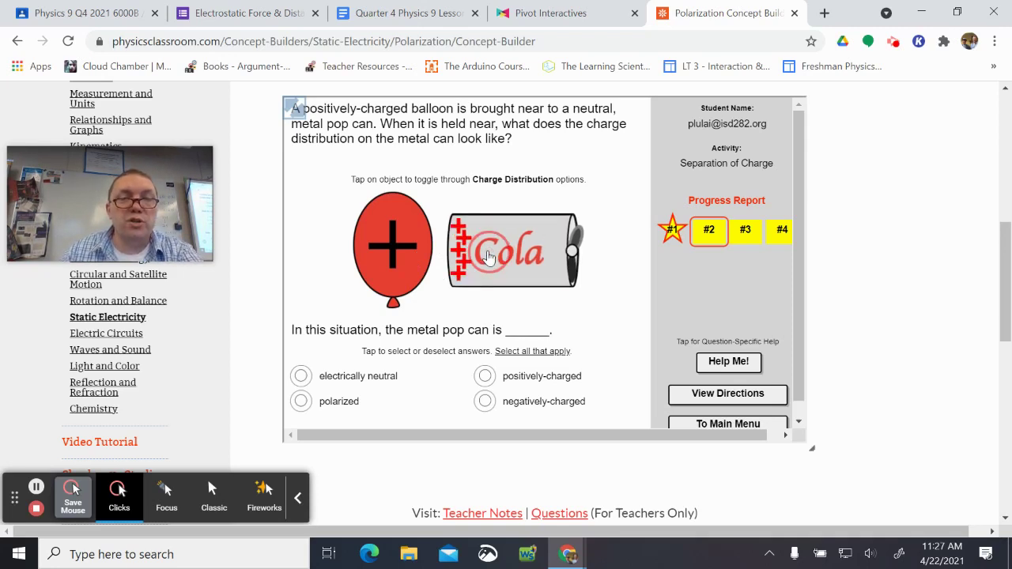
{"action": "left_click", "coordinate": [487, 258]}
{"action": "left_click", "coordinate": [488, 258]}
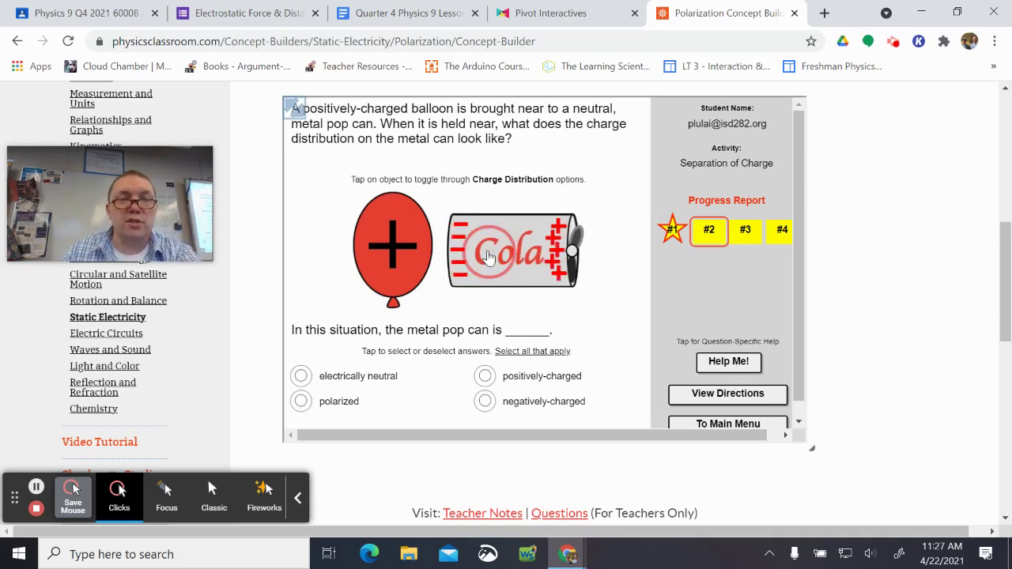
{"action": "left_click", "coordinate": [488, 257]}
{"action": "left_click", "coordinate": [488, 258]}
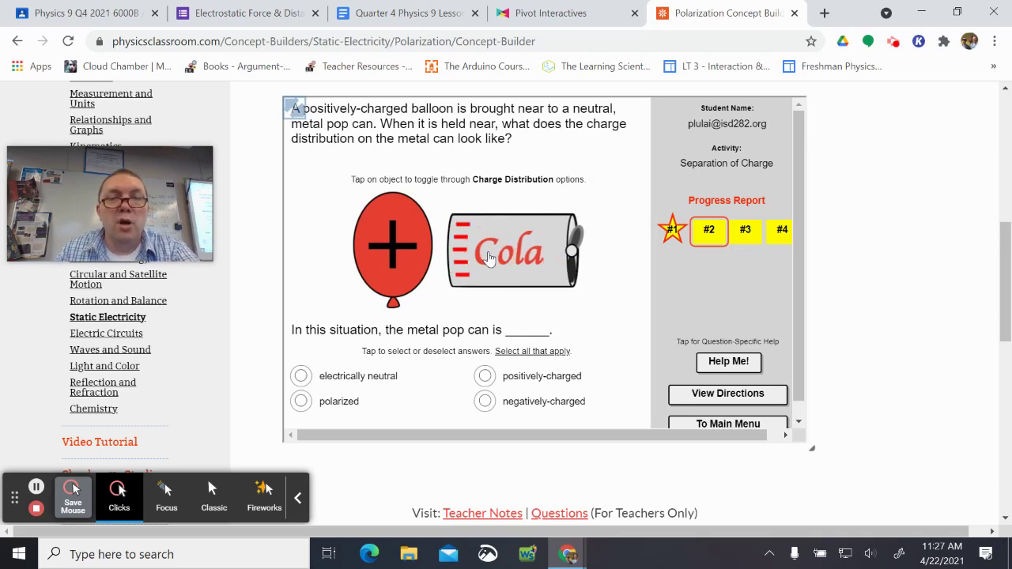
{"action": "left_click", "coordinate": [488, 258]}
{"action": "left_click", "coordinate": [488, 260]}
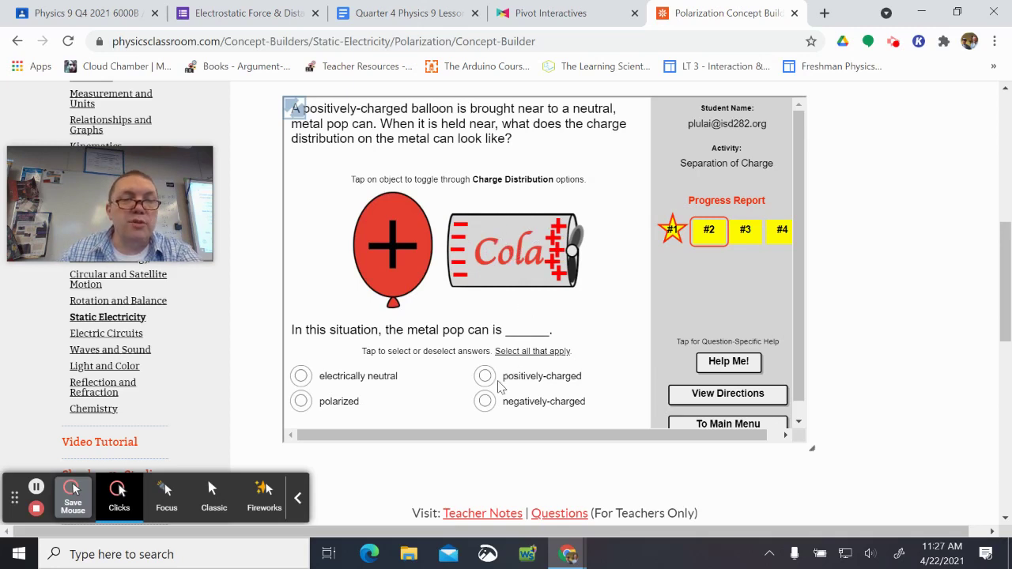
Select all four answer options for the metal pop can and deselect them all again
{"action": "left_click", "coordinate": [487, 403]}
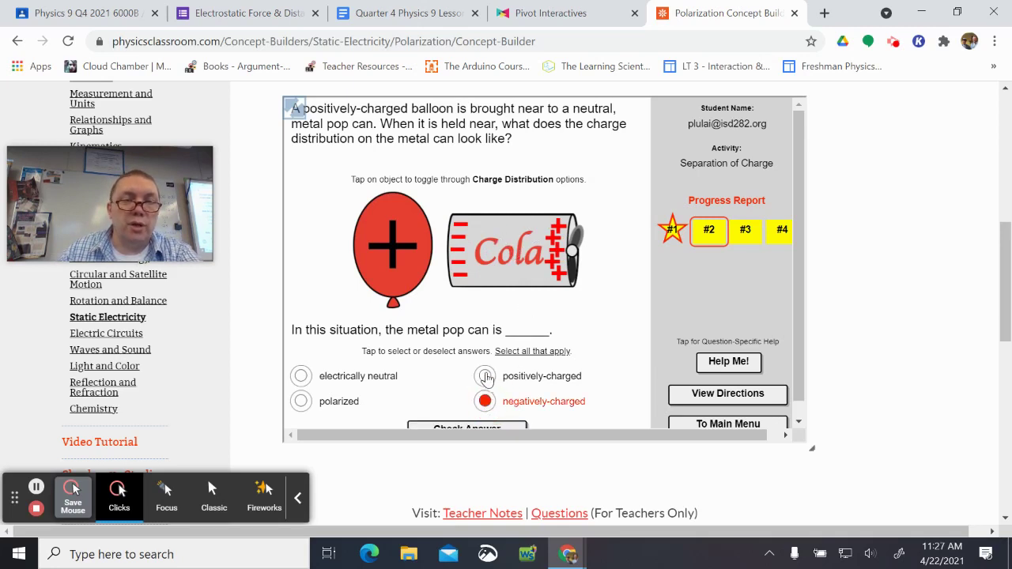
{"action": "left_click", "coordinate": [487, 376]}
{"action": "left_click", "coordinate": [300, 376]}
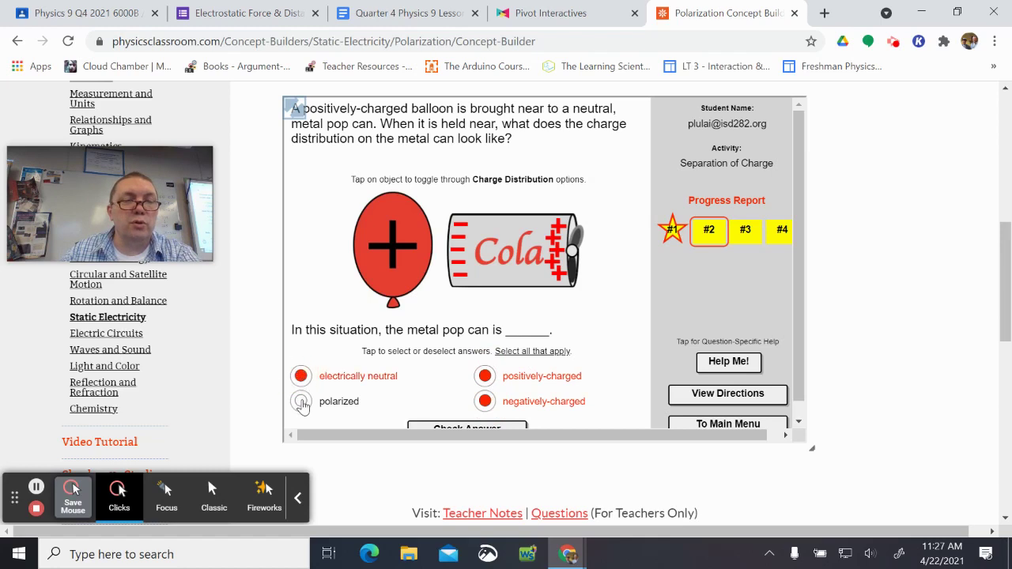
{"action": "left_click", "coordinate": [302, 402]}
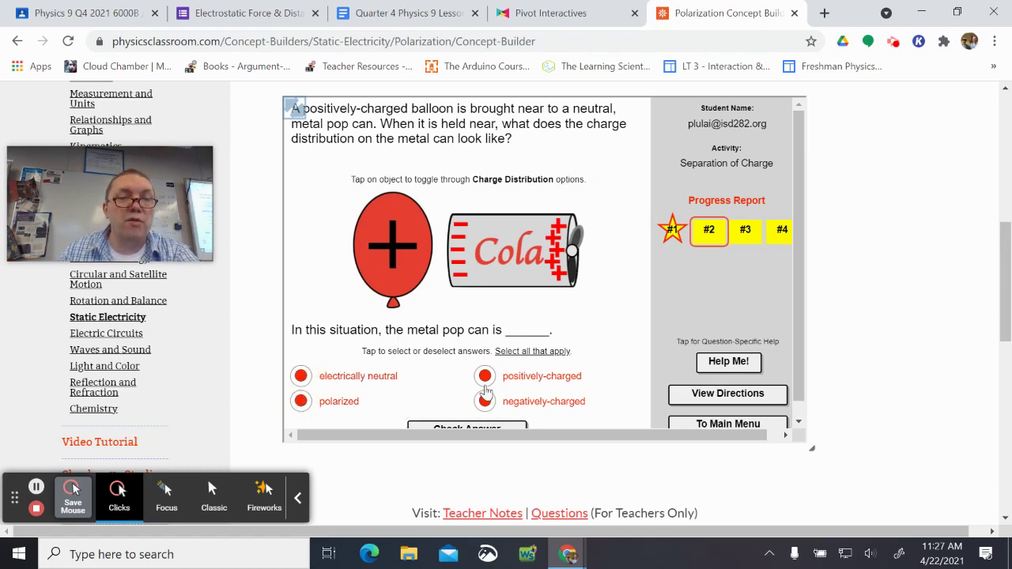
{"action": "left_click", "coordinate": [487, 401]}
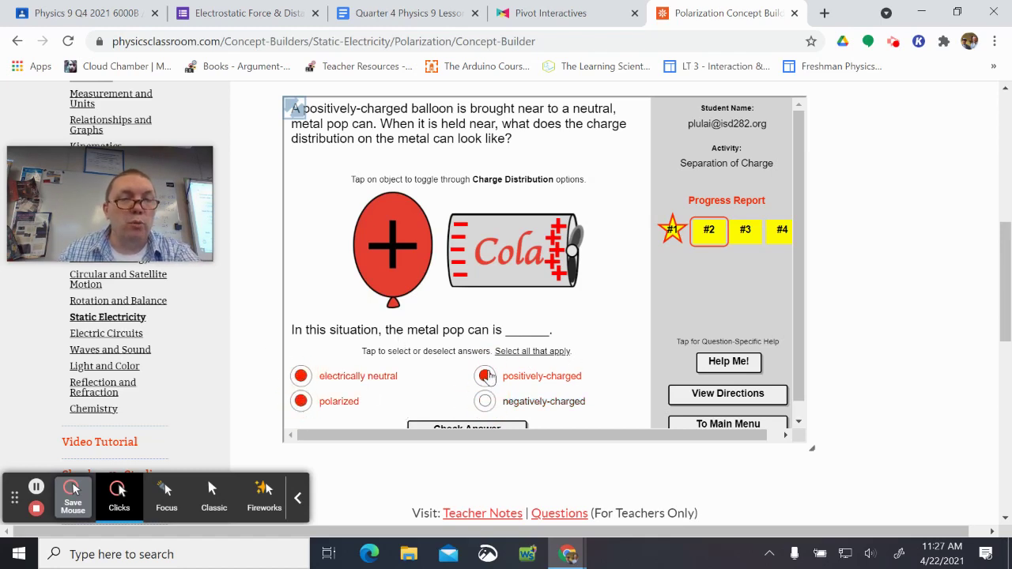
{"action": "left_click", "coordinate": [485, 376]}
{"action": "left_click", "coordinate": [300, 377]}
{"action": "left_click", "coordinate": [301, 401]}
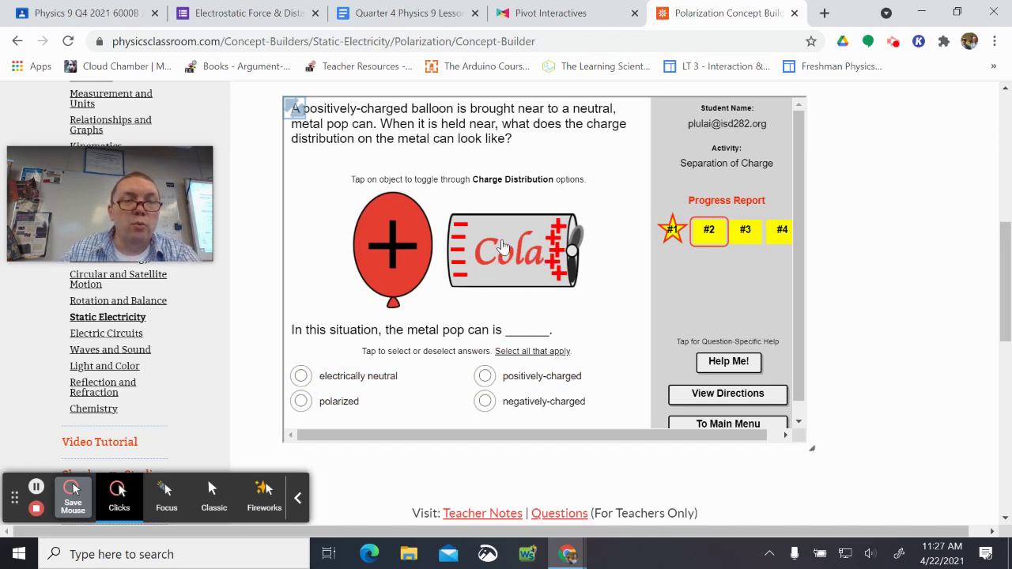
Cycle through the Cola can's charge distribution options to positives only at the end away from the balloon
{"action": "left_click", "coordinate": [519, 254]}
{"action": "left_click", "coordinate": [519, 254]}
{"action": "left_click", "coordinate": [519, 253]}
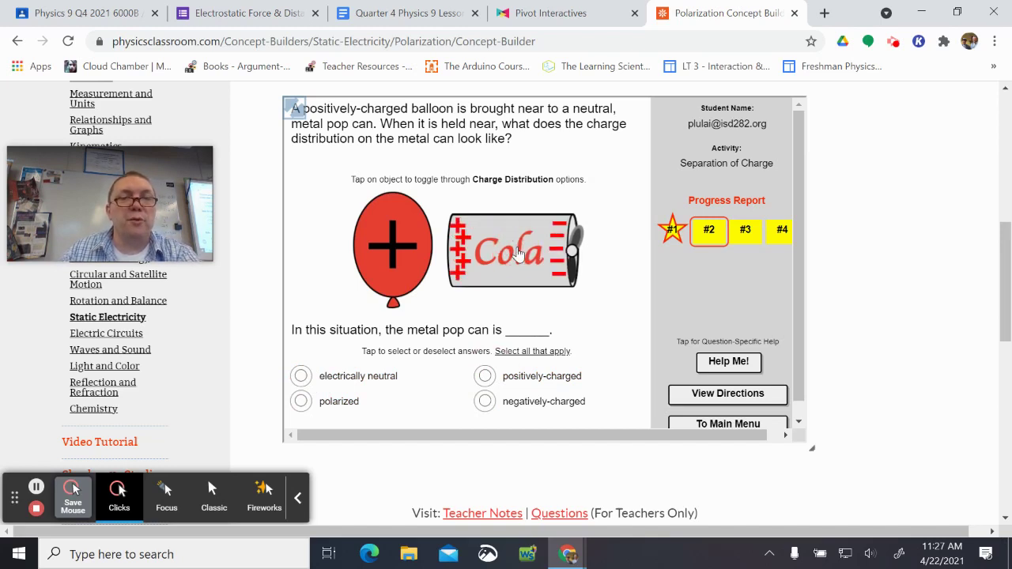
{"action": "left_click", "coordinate": [518, 253]}
{"action": "left_click", "coordinate": [518, 253]}
{"action": "left_click", "coordinate": [518, 253]}
{"action": "left_click", "coordinate": [519, 252]}
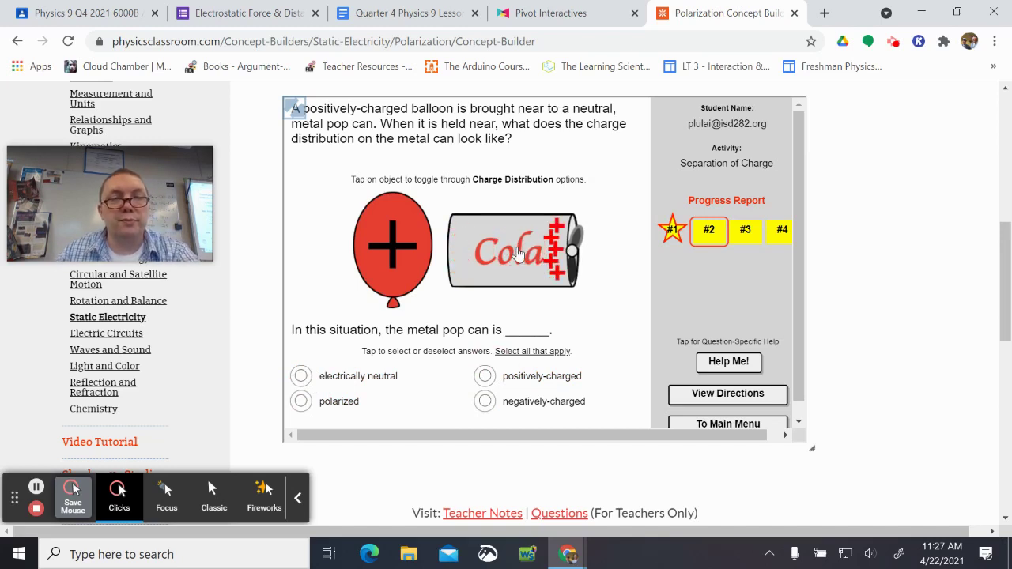